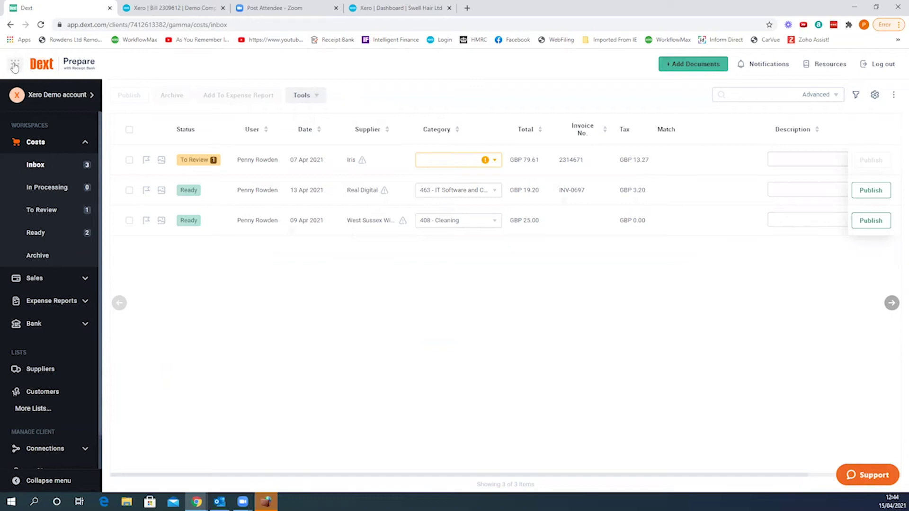
# - Switch to Dext Precision from the app switcher to show its 67-client list with health scores
pyautogui.click(15, 66)
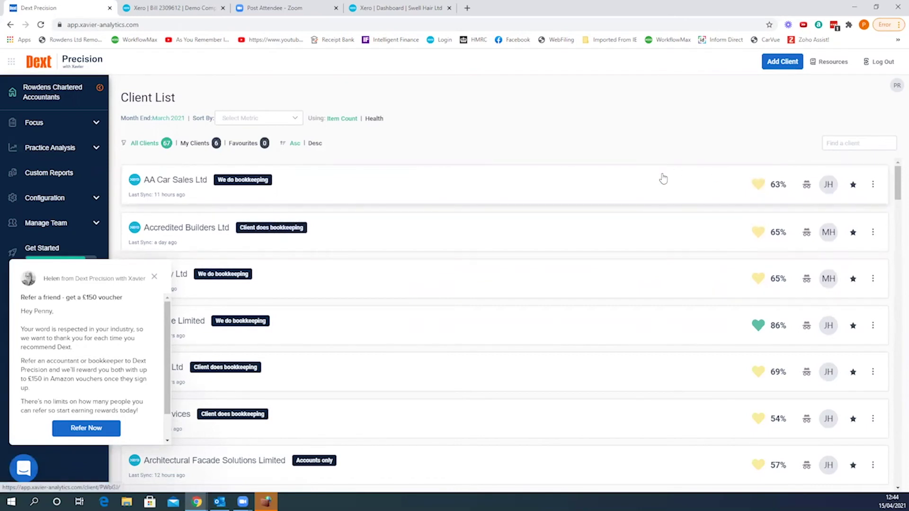
pyautogui.scroll(-1, 663, 178)
pyautogui.scroll(-1, 663, 178)
pyautogui.scroll(-2, 663, 179)
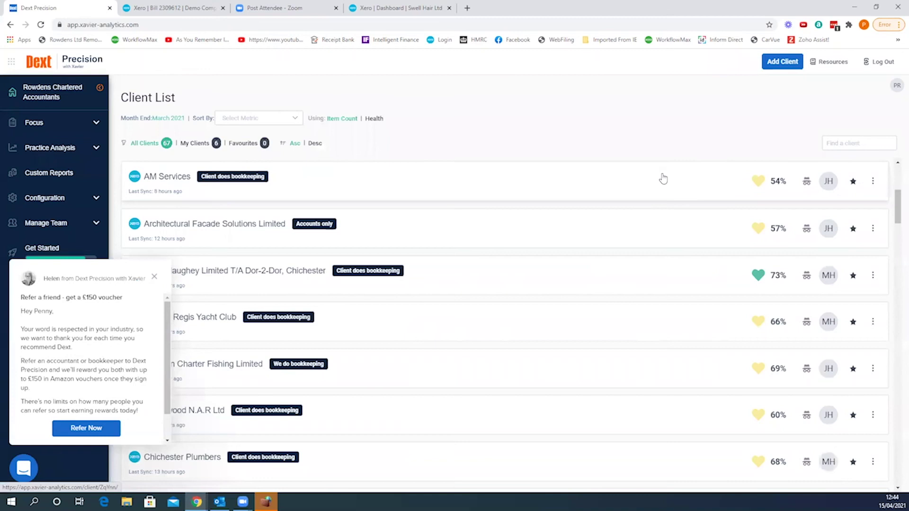
pyautogui.scroll(2, 663, 179)
pyautogui.scroll(1, 615, 180)
pyautogui.scroll(2, 611, 181)
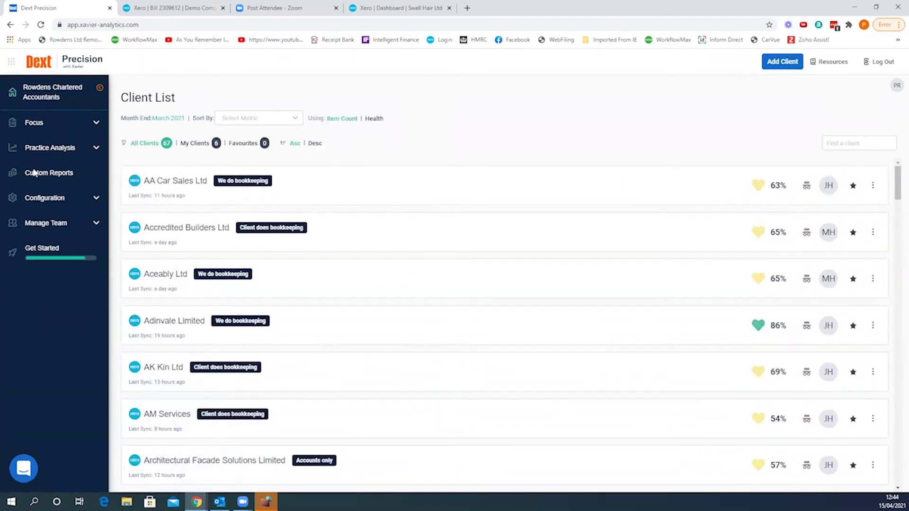
# - Review the bookkeeping-overview-by-manager custom report, expanding one manager's client group
pyautogui.click(33, 175)
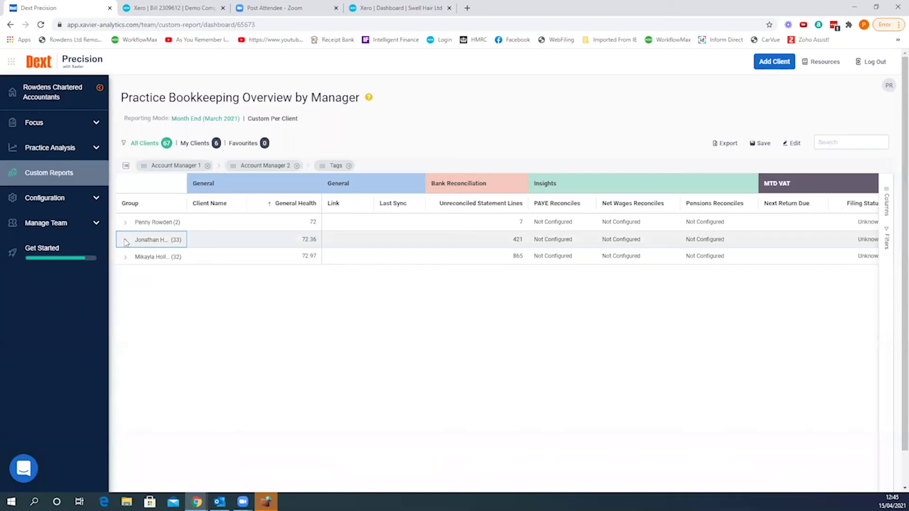
pyautogui.click(125, 240)
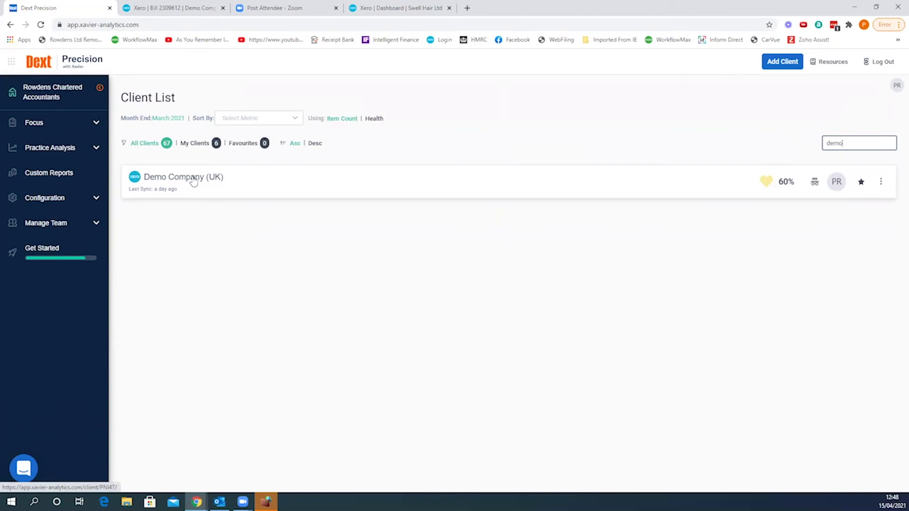
# - Open Demo Company (UK)'s overview and its Multi-coded Contacts cleanup check
pyautogui.click(193, 181)
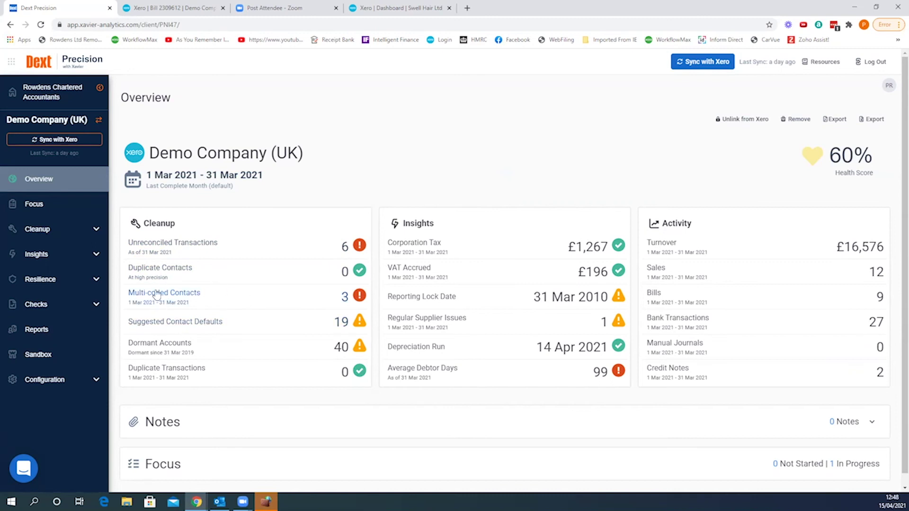
pyautogui.click(156, 294)
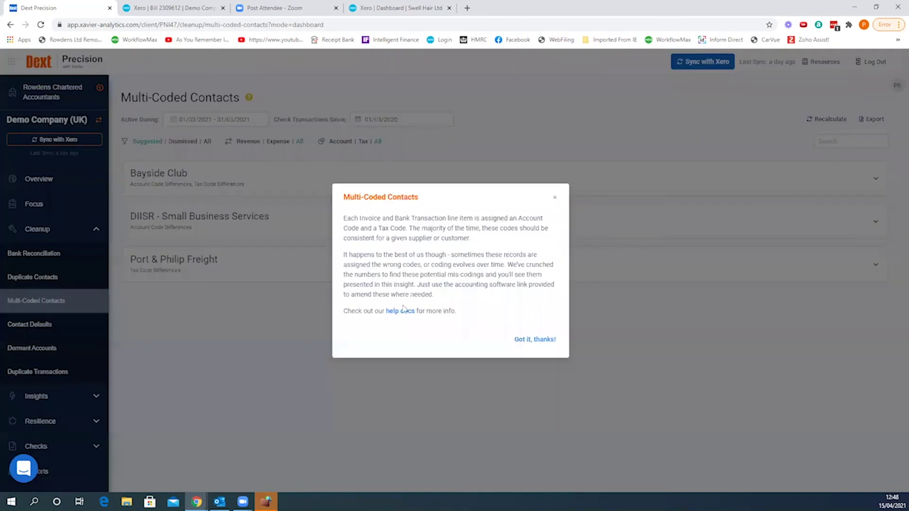
# - Expand Bayside Club's EXEMPTINPUT differences and follow invoice INV-0038's link to Xero
pyautogui.click(556, 199)
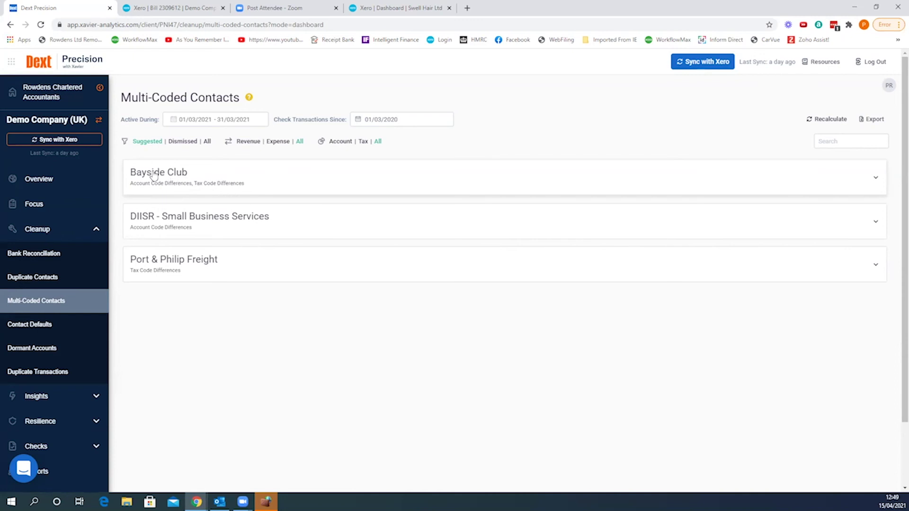
pyautogui.click(877, 180)
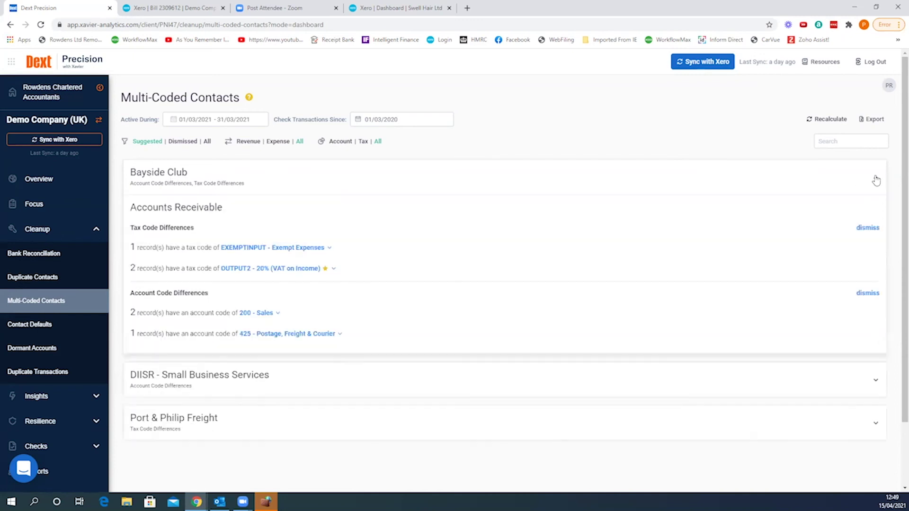
pyautogui.click(272, 247)
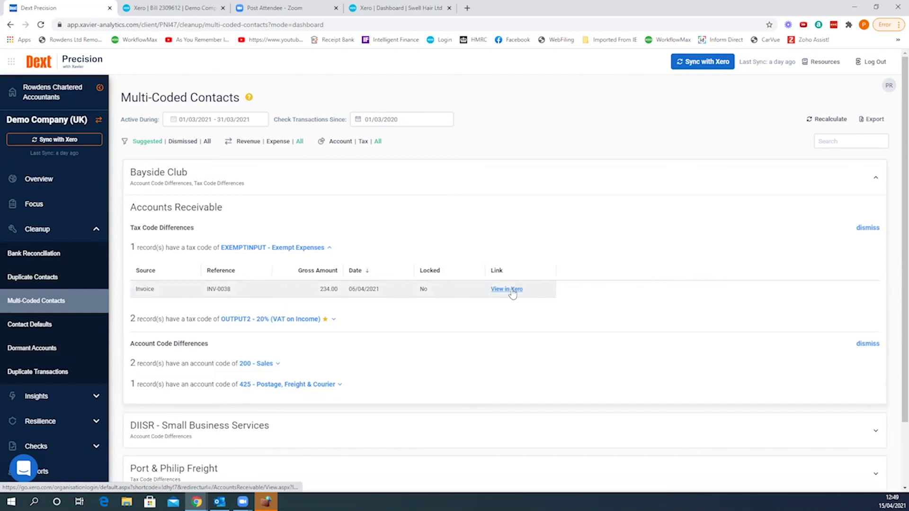
pyautogui.click(512, 289)
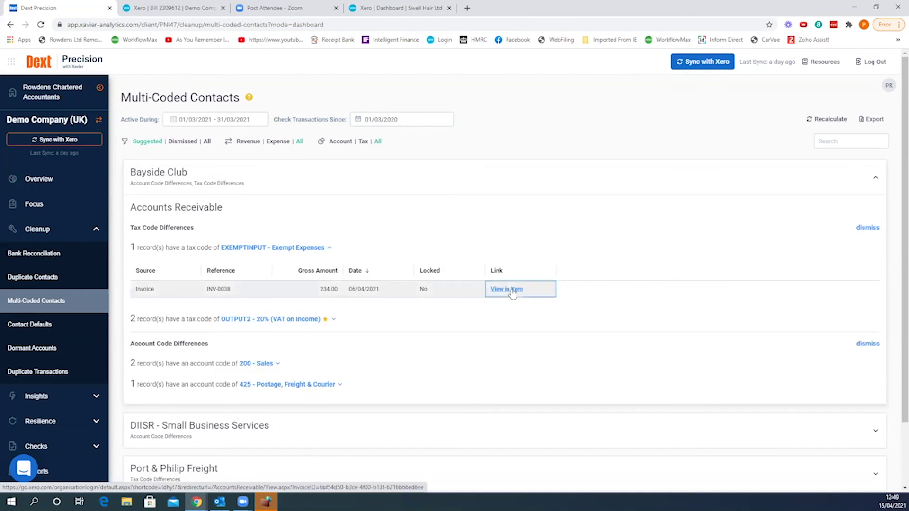